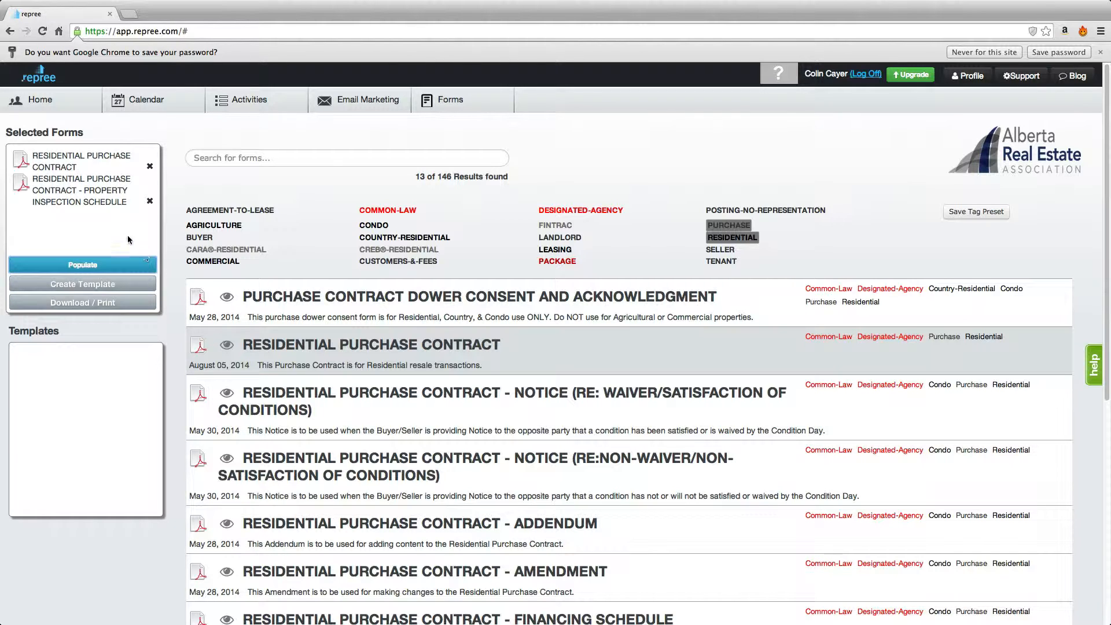
Populate the two selected forms without listing data and fill in the contract number on the Residential Purchase Contract.
click(118, 266)
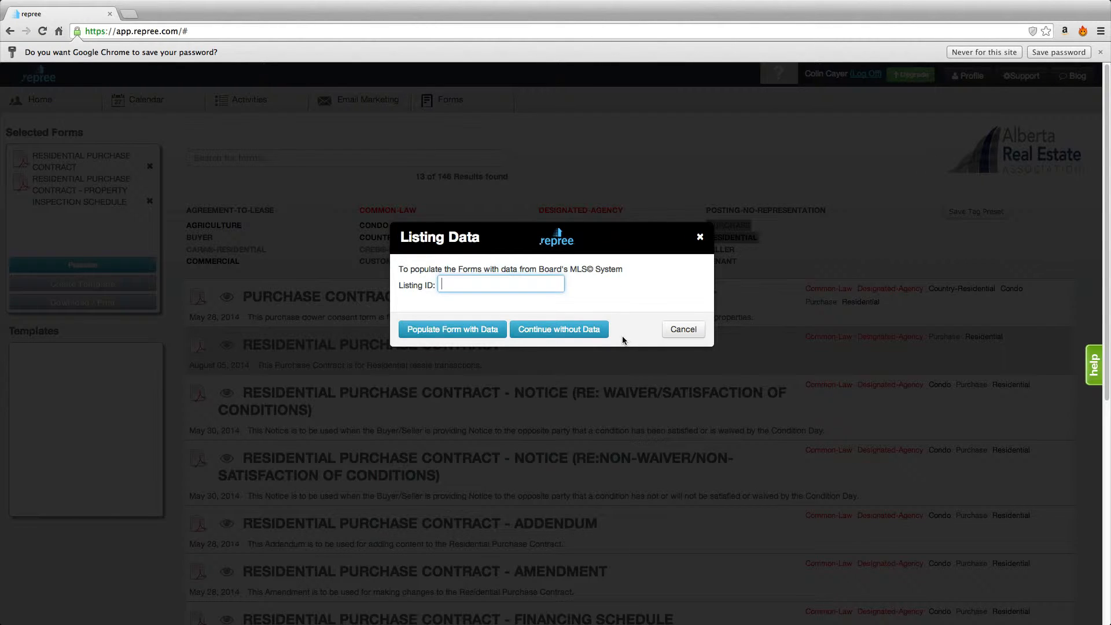
click(552, 329)
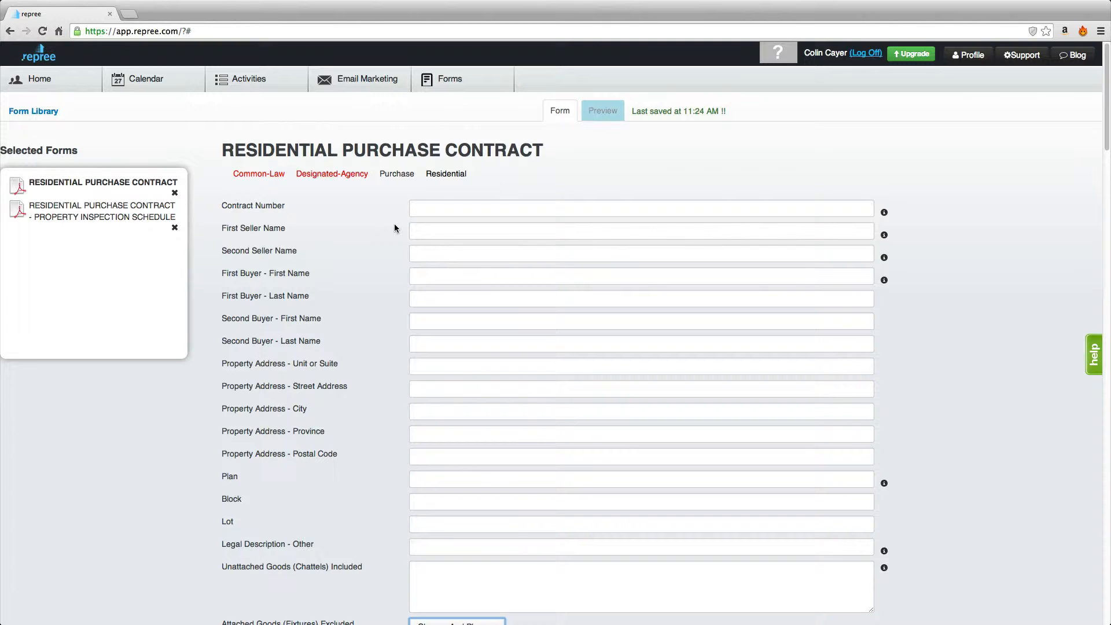
click(431, 210)
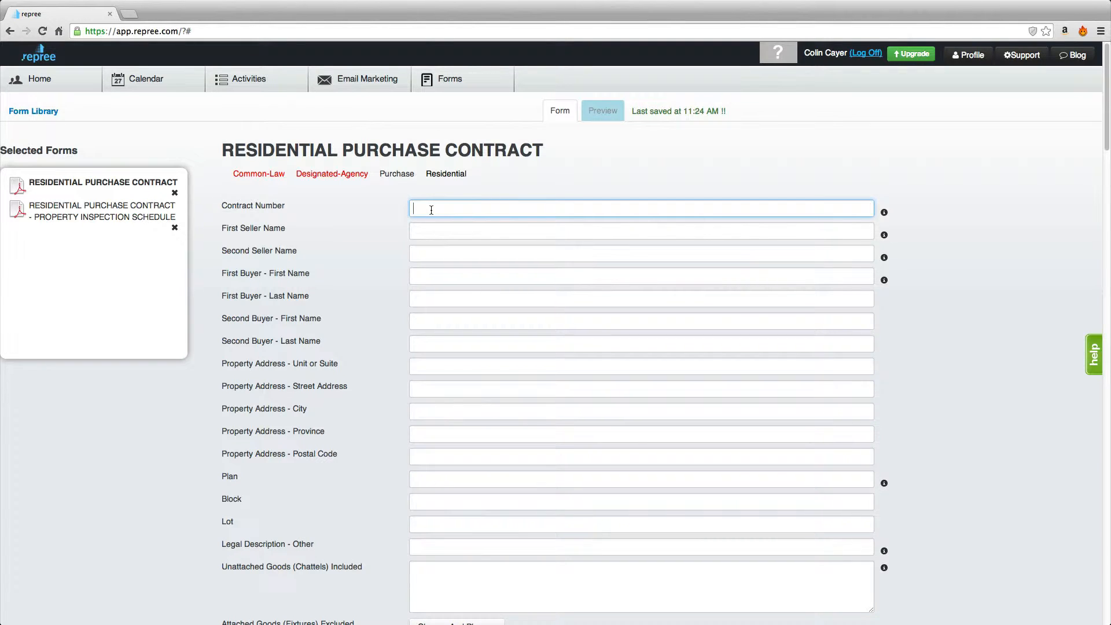
text(12345)
mouse_move(884, 218)
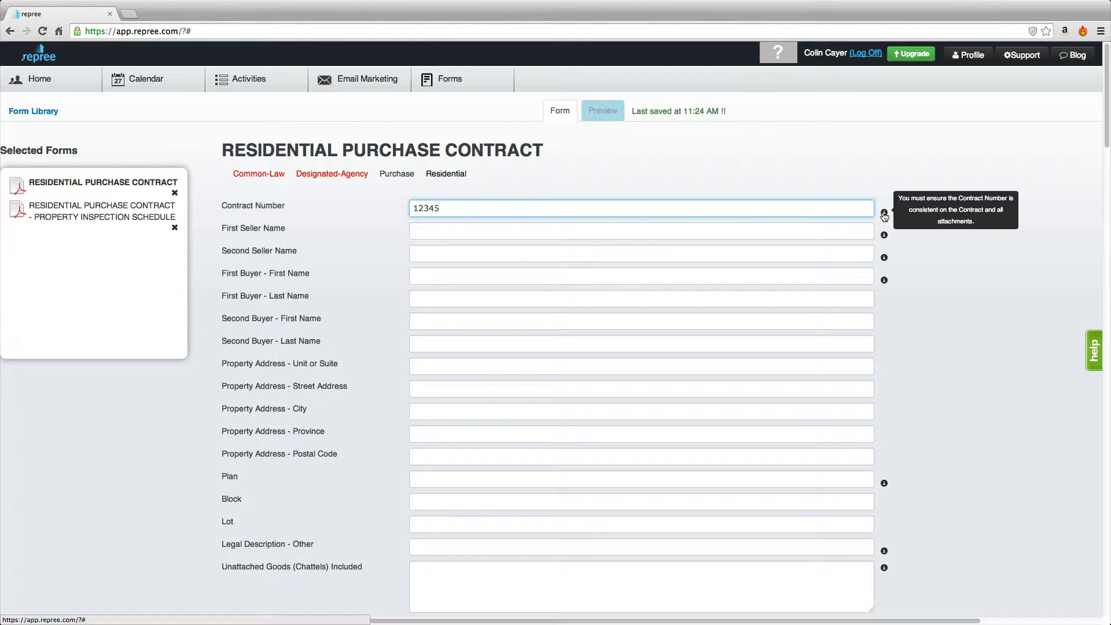
Filter the clause library to Purchase and Residential and insert the Confirmation of Zoning Clause into Attached Goods (Fixtures) Excluded.
scroll(885, 208, down, 1)
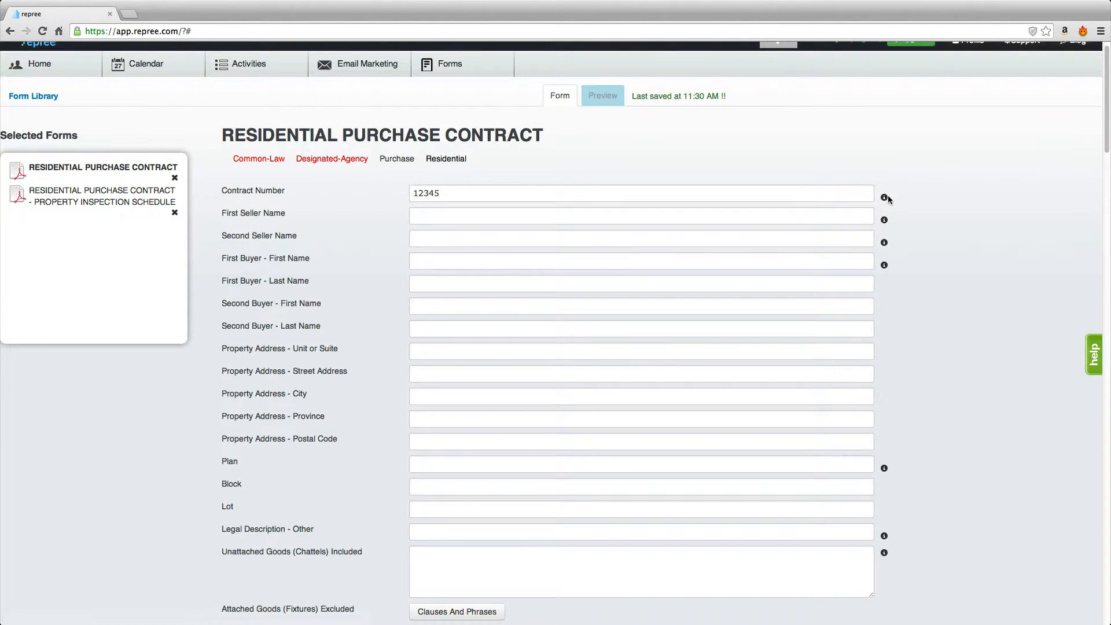
scroll(889, 199, down, 5)
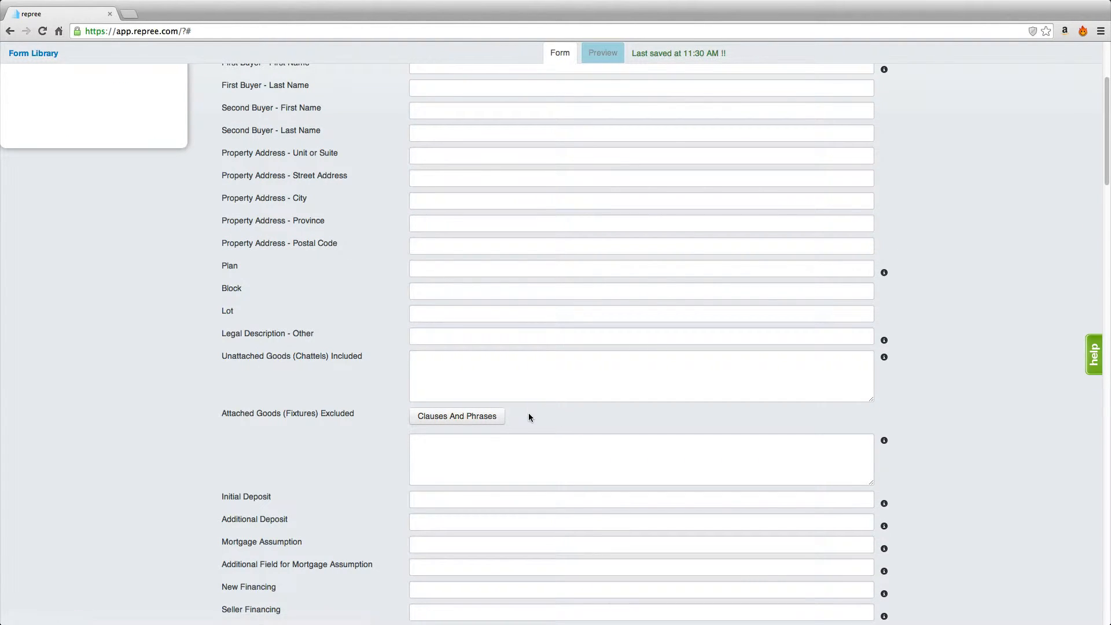
click(487, 421)
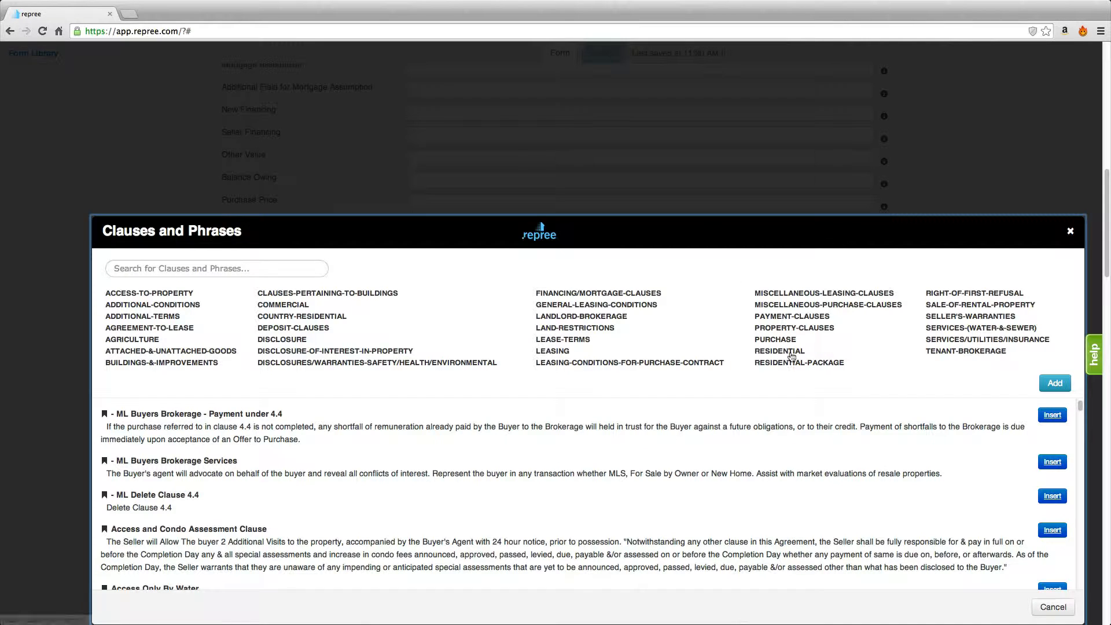
click(778, 339)
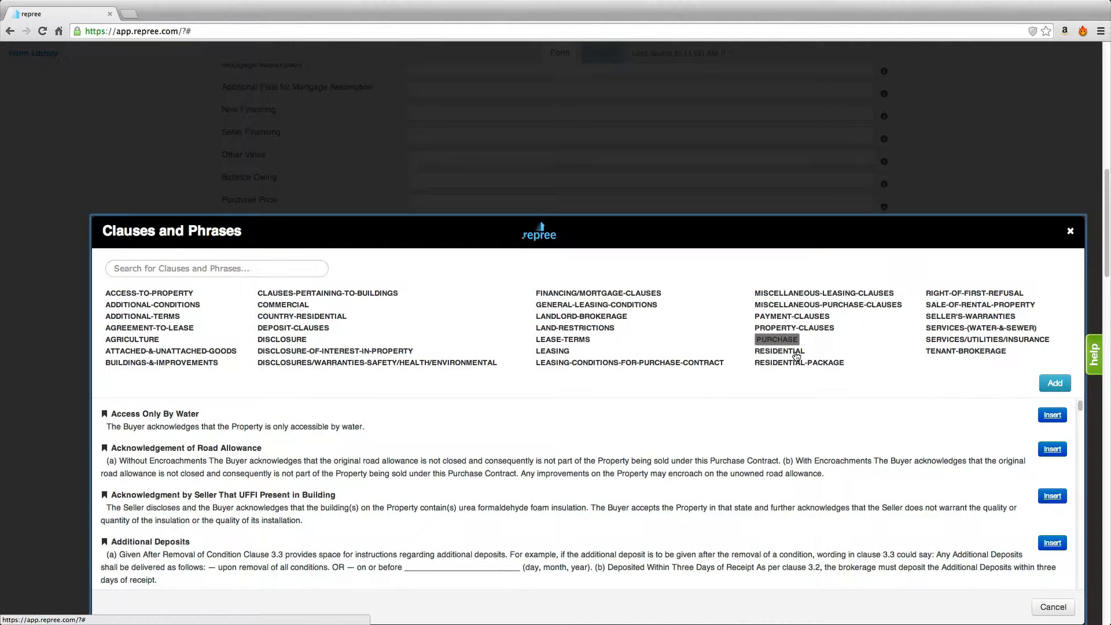
click(797, 352)
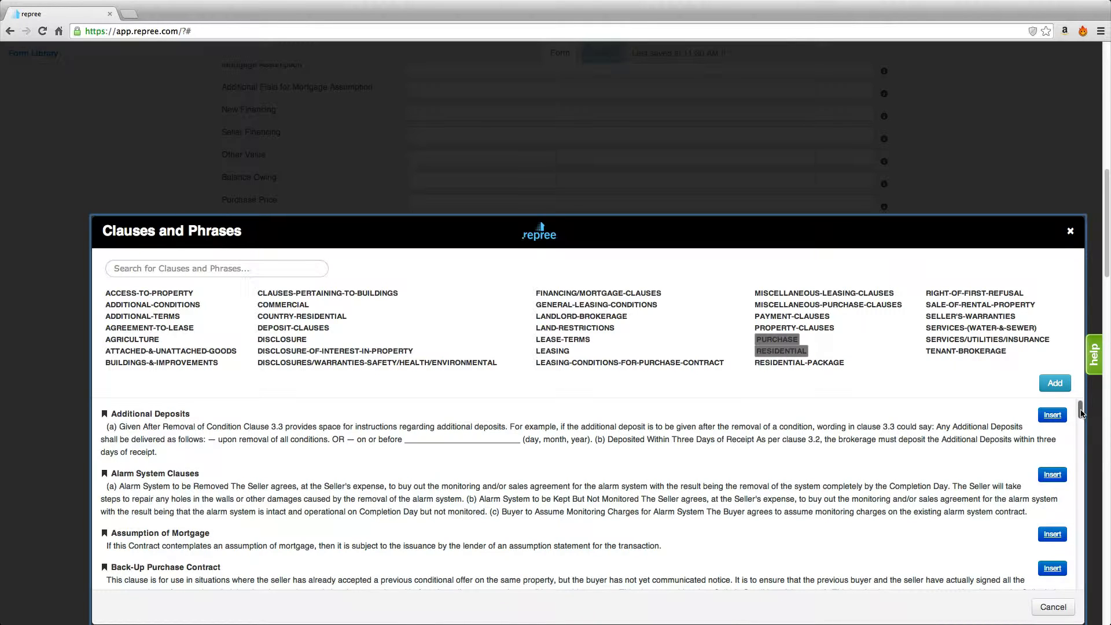
scroll(1081, 412, down, 5)
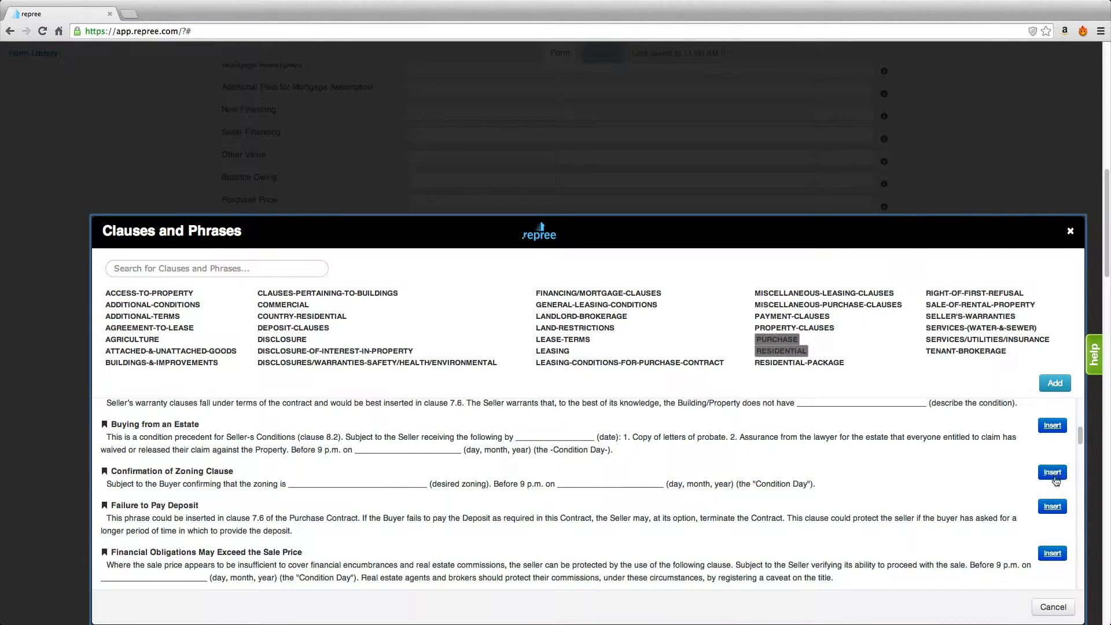
click(1051, 472)
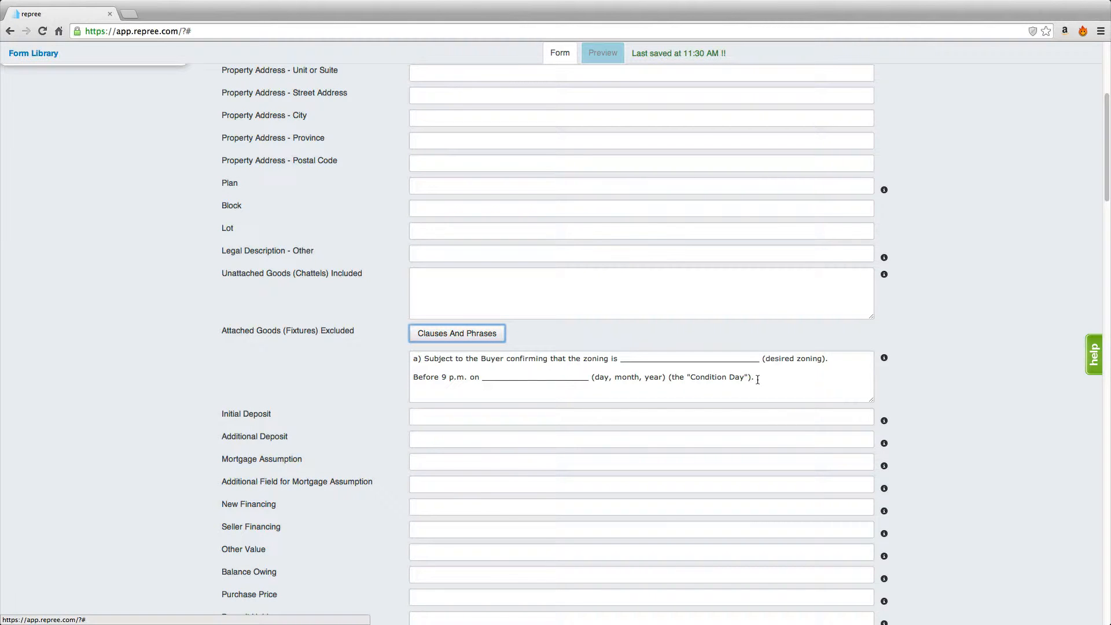
Bring up the blank form for adding a custom clause from the Attached Goods (Fixtures) Excluded clause library.
scroll(810, 324, down, 3)
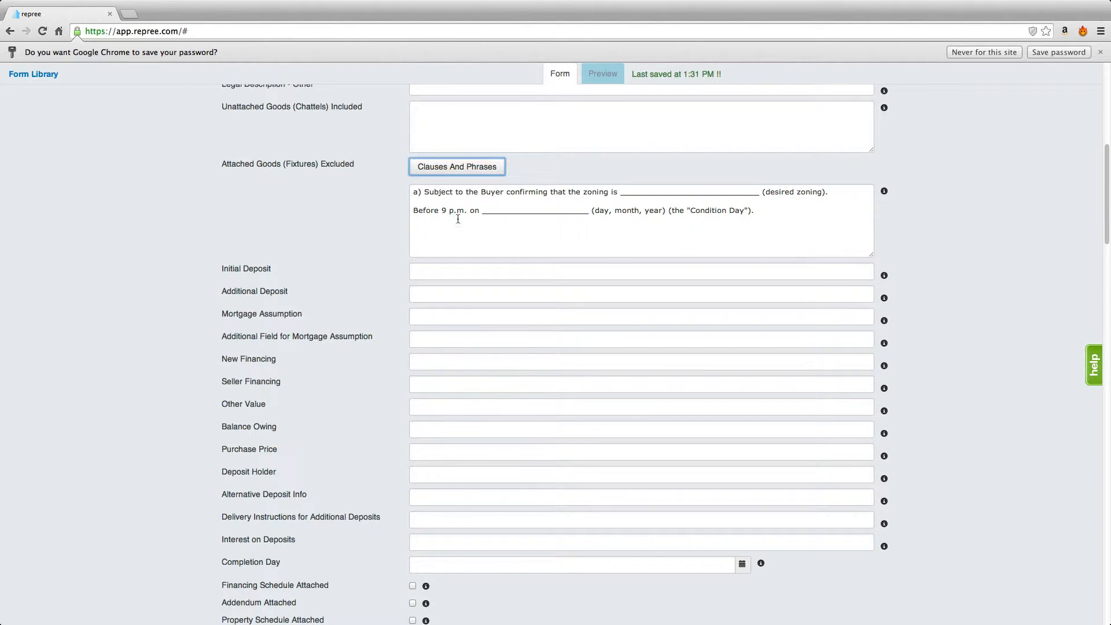
click(463, 168)
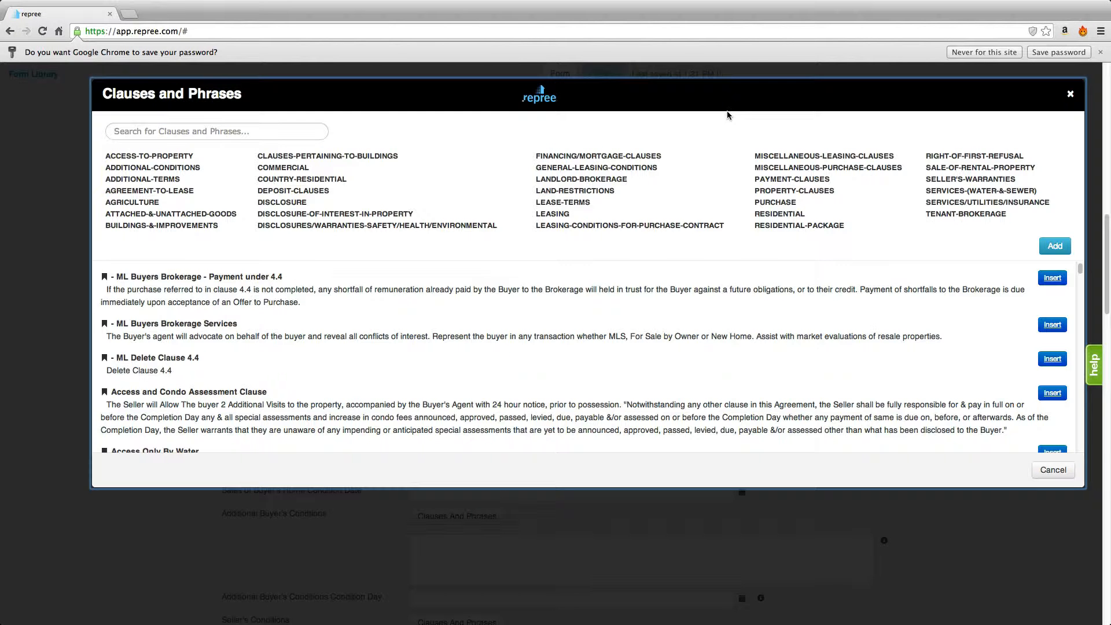
click(1051, 248)
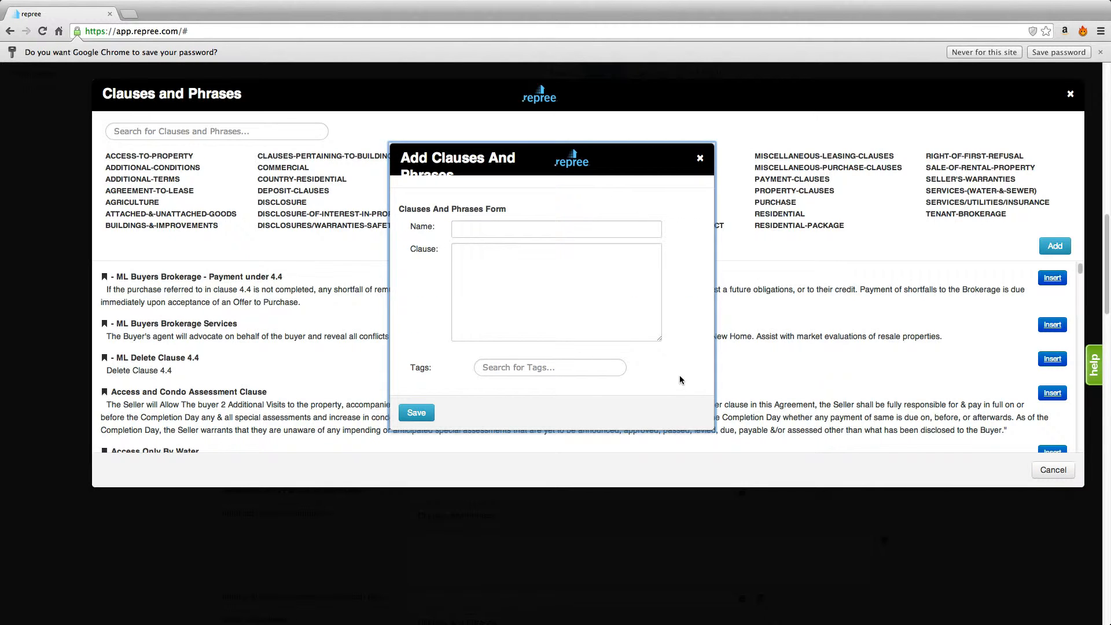
click(416, 413)
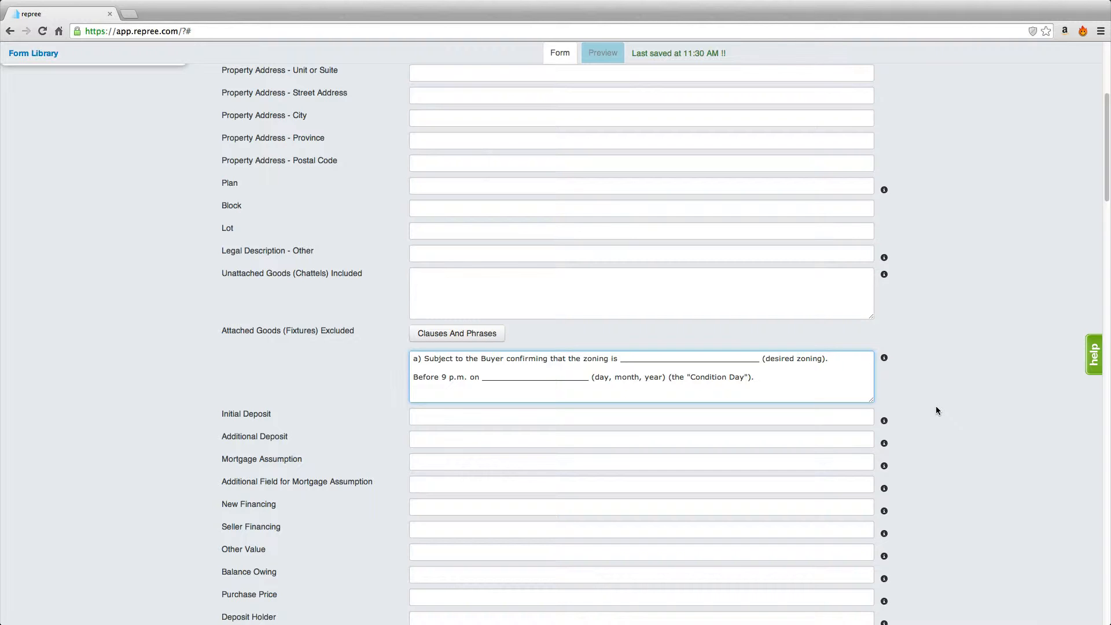
Add a run of blank lines below the zoning clause in Attached Goods (Fixtures) Excluded, and undo them.
key(Return)
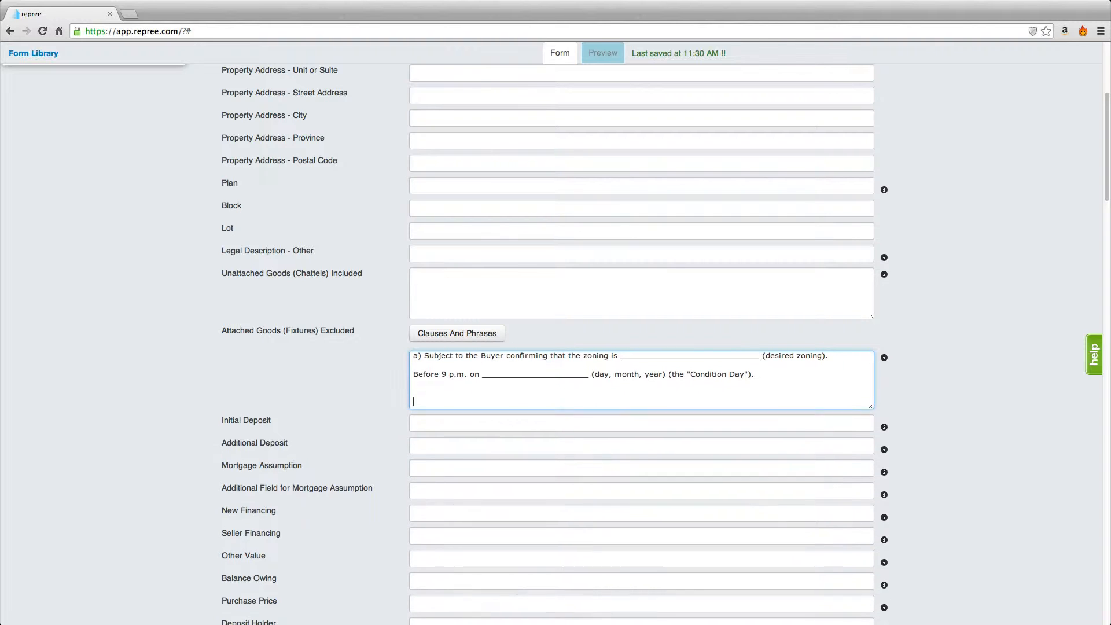
scroll(817, 407, down, 1)
key(Return)
key(Return)
key(Return)
key(Return)
key(Return)
key(Return)
key(Return)
key(Return)
key(Return)
key(Return)
key(Return)
key(Return)
key(Return)
key(Return)
key(Return)
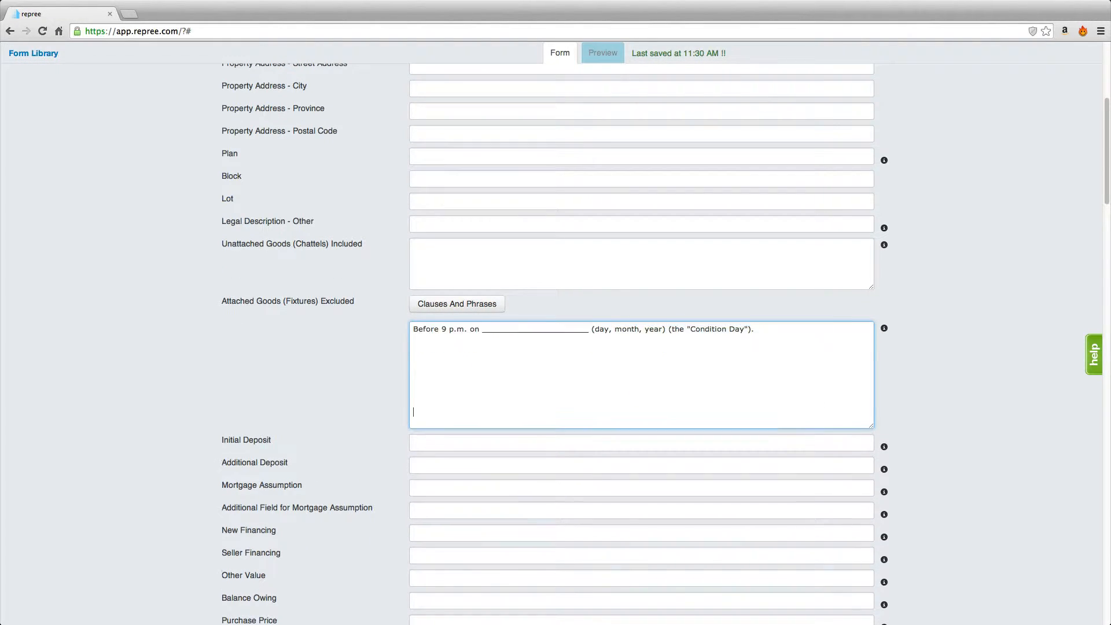
key(Return)
key(Return)
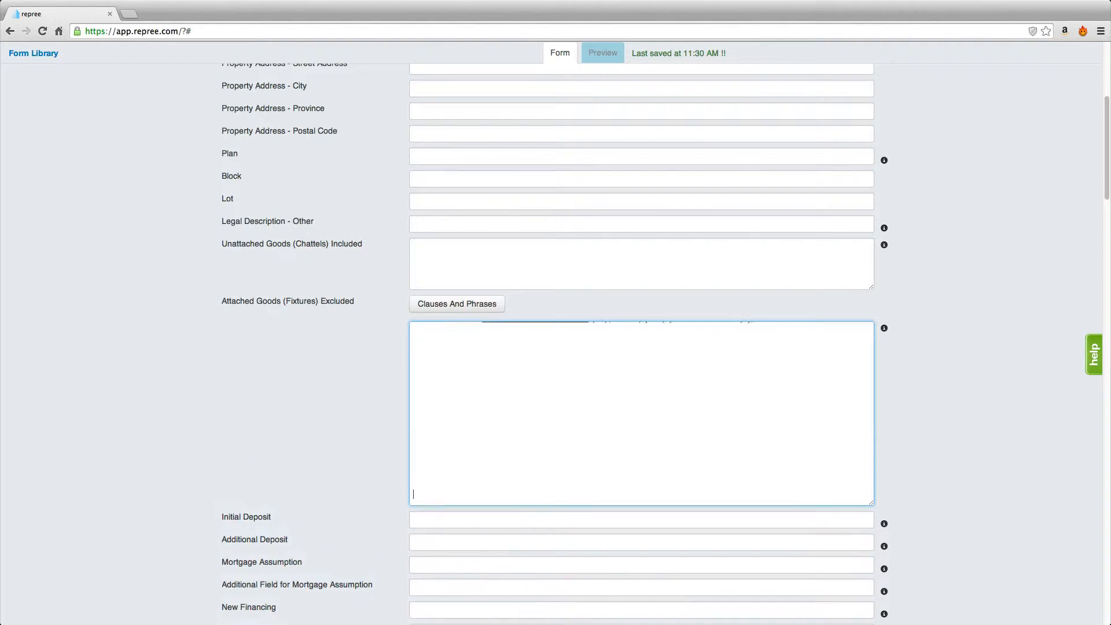
key(super+z)
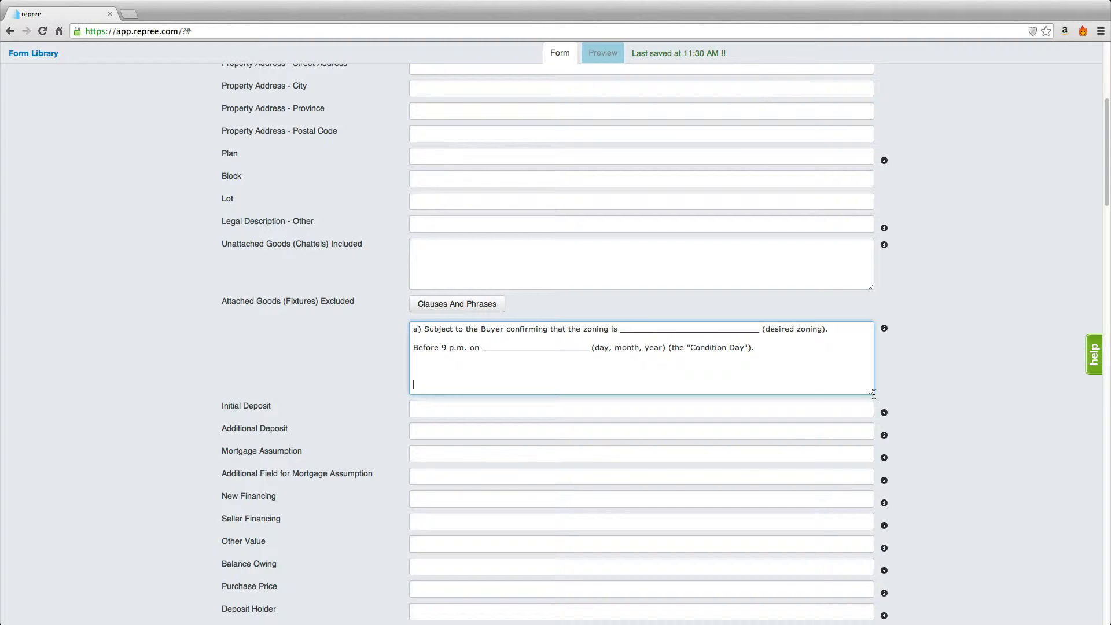
Set the Completion Day to August 30, 2014, after trying August 22 and August 24.
scroll(877, 393, down, 6)
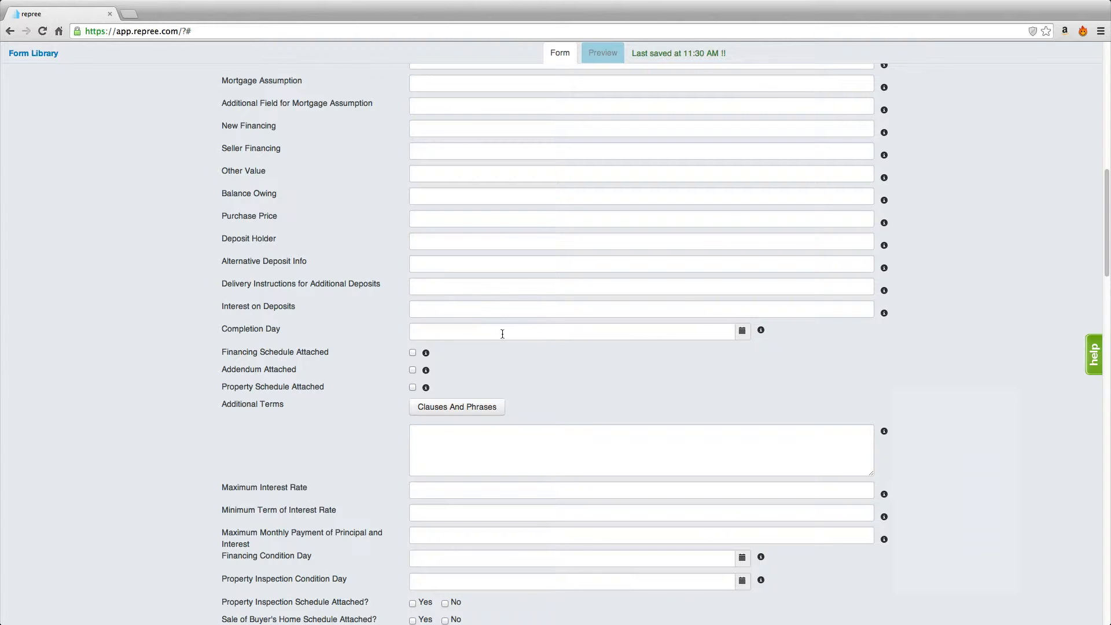
click(742, 332)
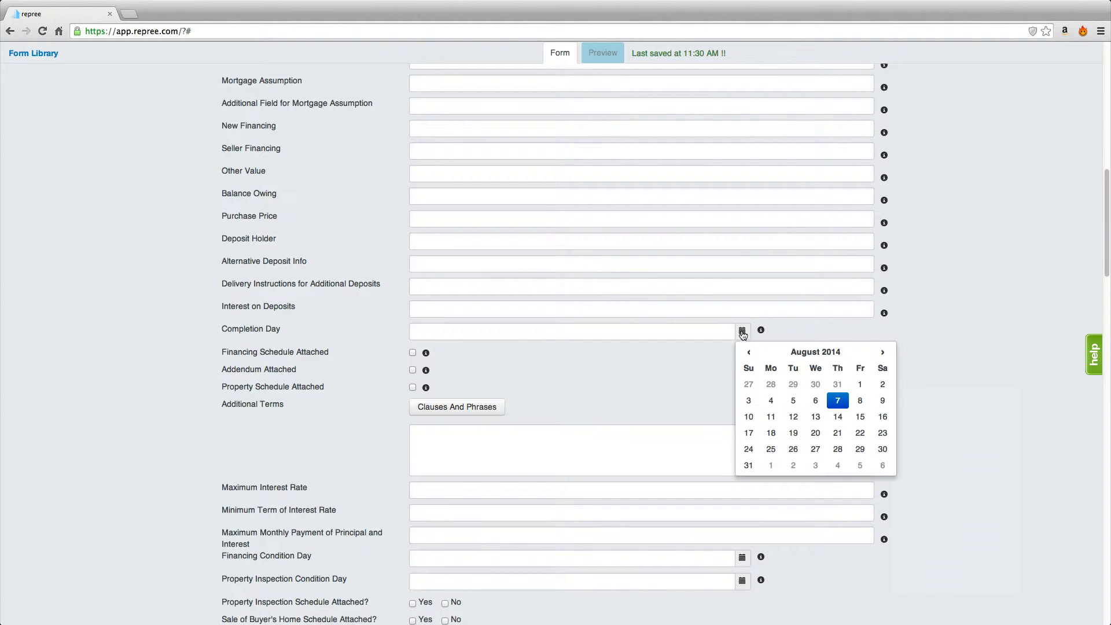
click(861, 434)
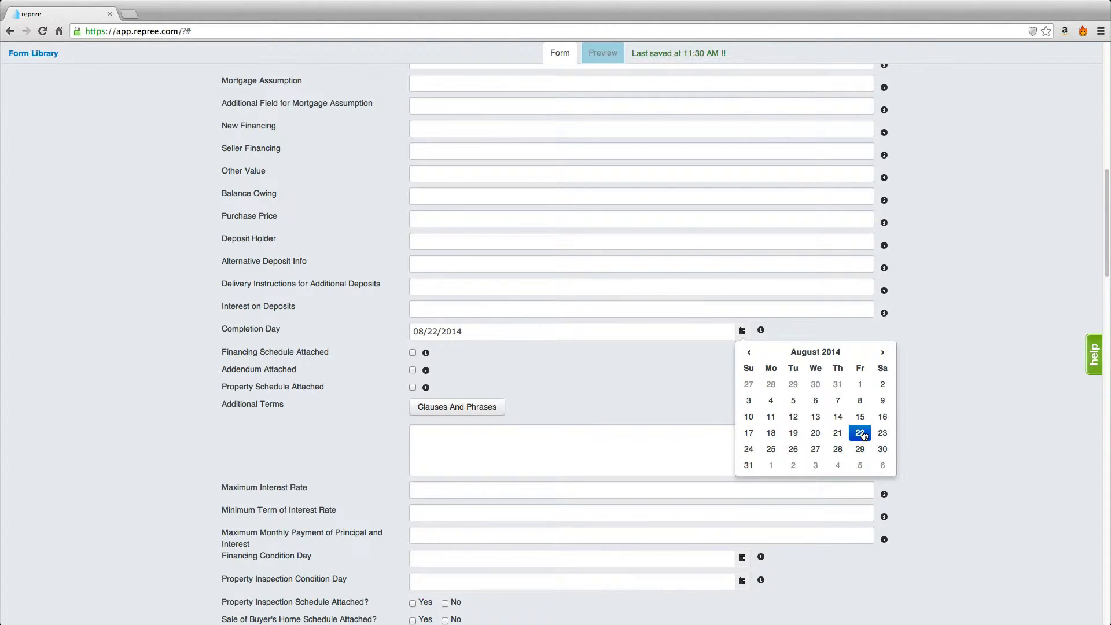
click(748, 448)
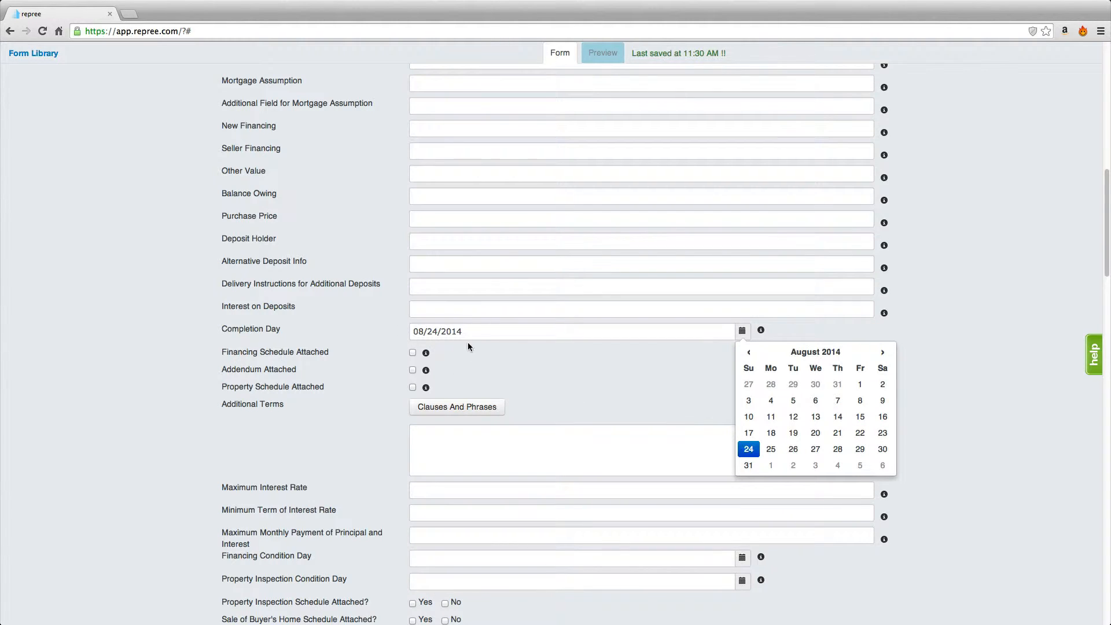
click(883, 449)
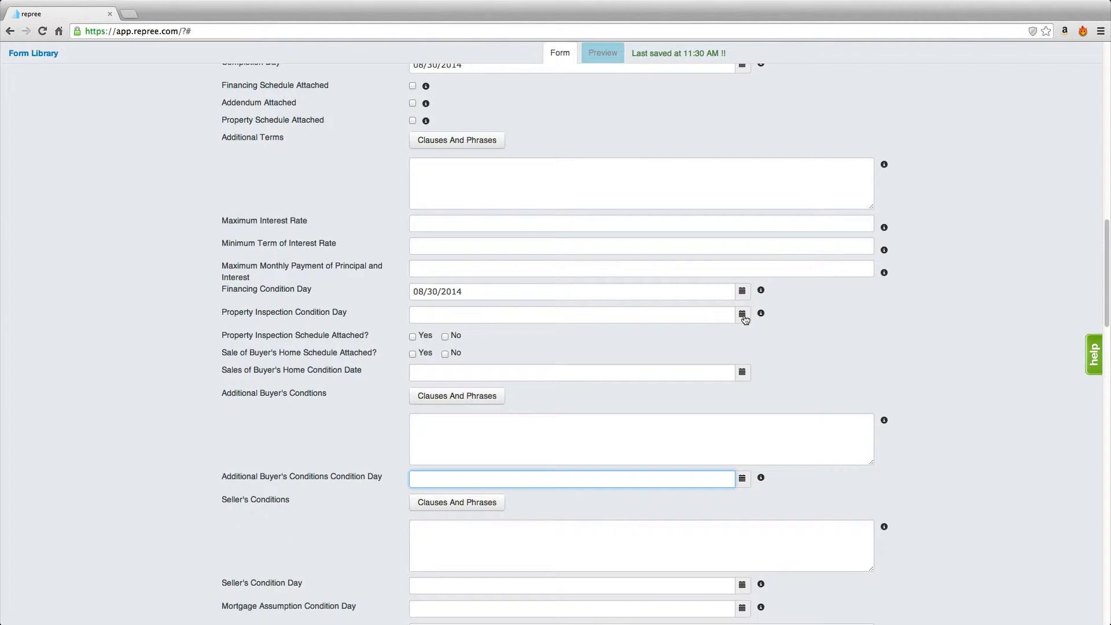
Set the Property Inspection Condition Day to August 30, 2014.
click(743, 316)
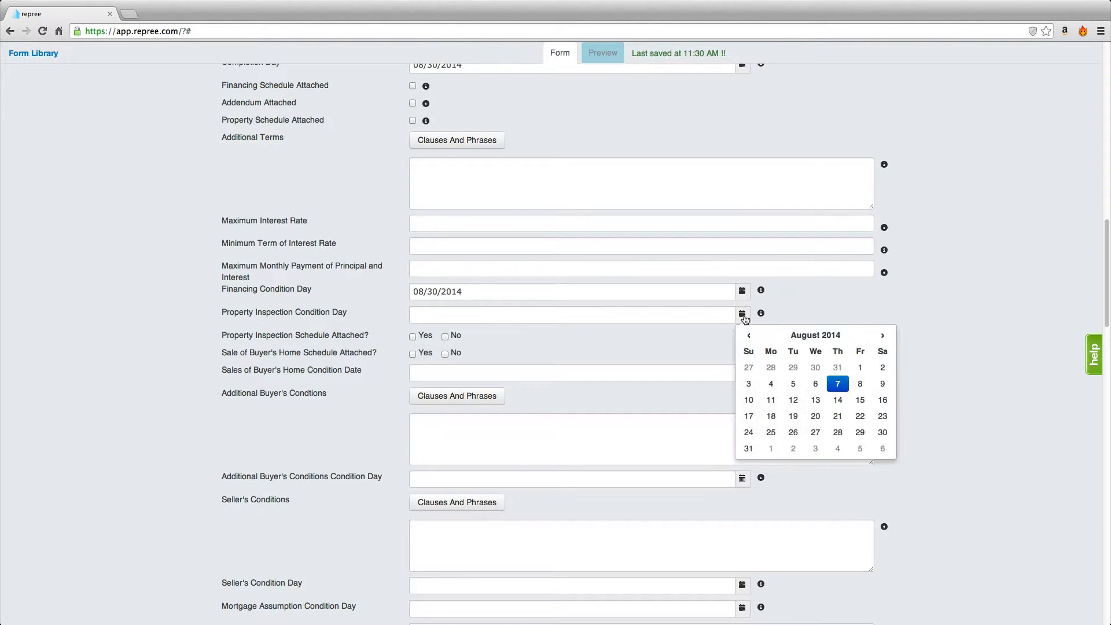
click(882, 434)
click(882, 434)
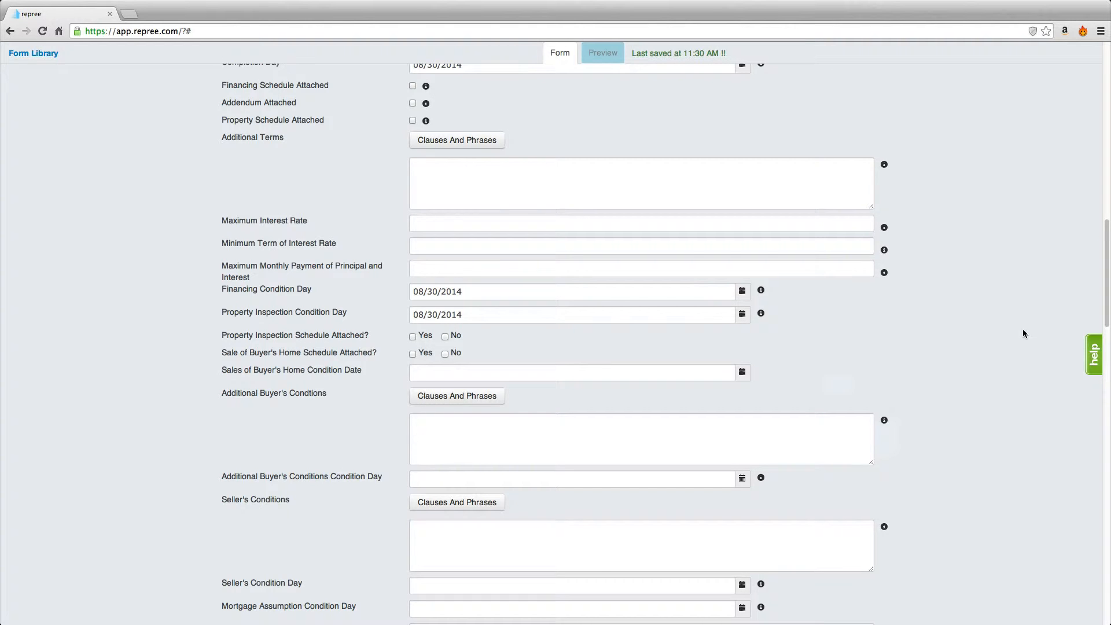
Set the Expiry of Offer/Counter Offer to August 30, 2014 at 06:14 AM.
scroll(973, 394, down, 10)
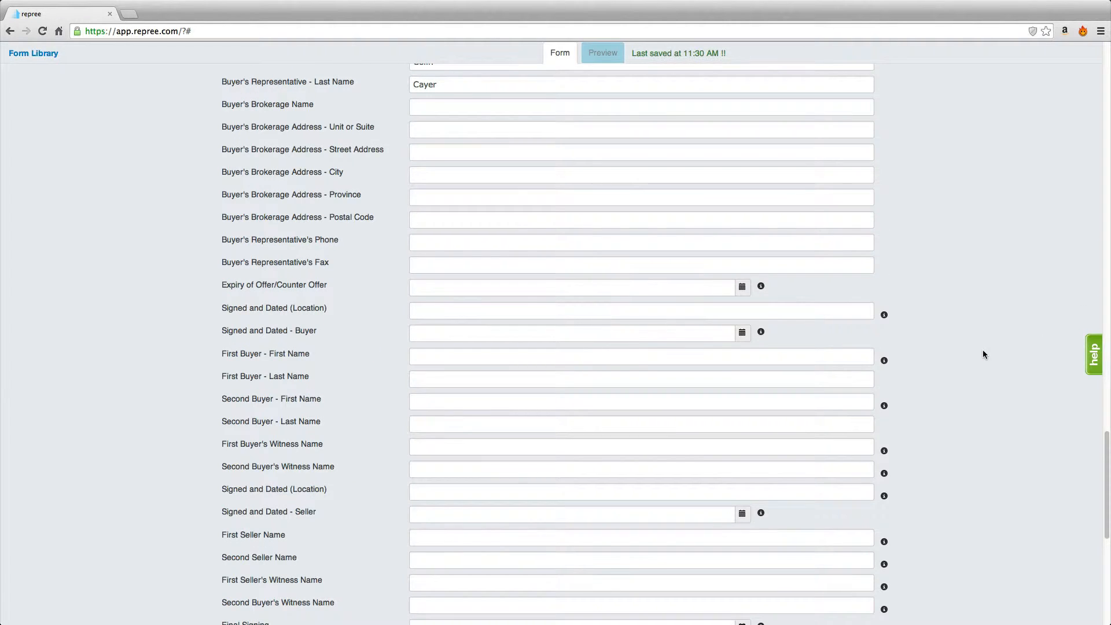
click(748, 288)
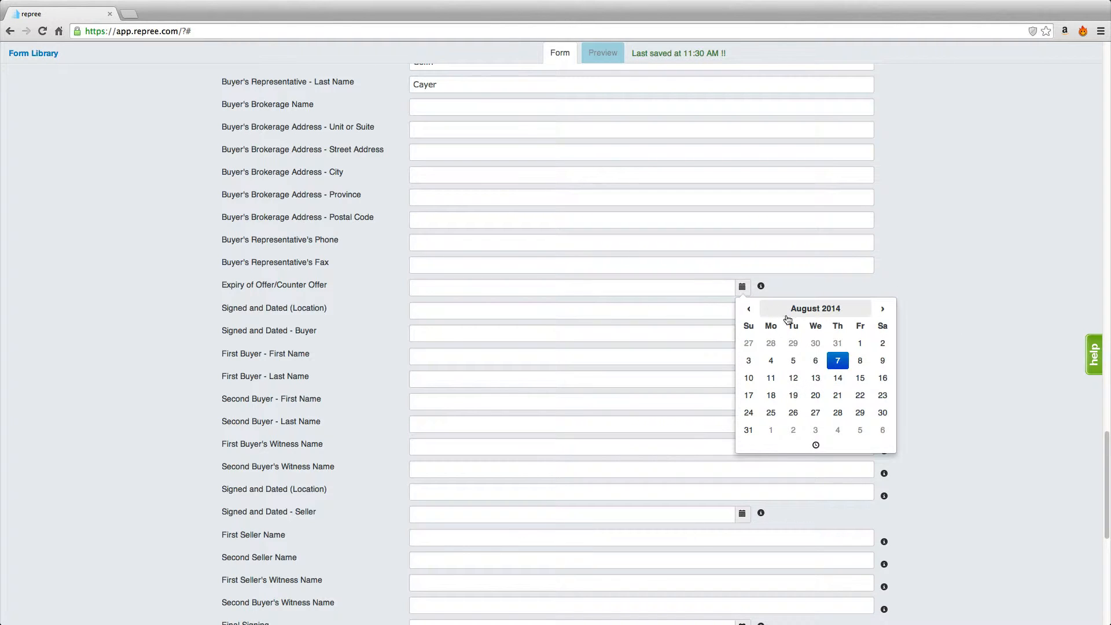
click(884, 414)
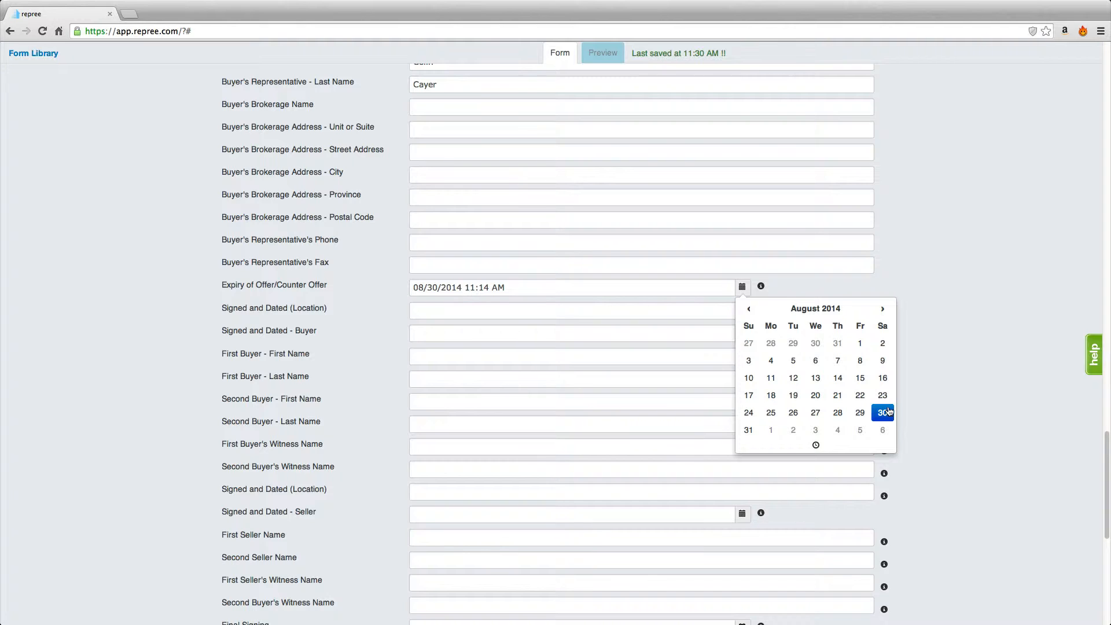
click(823, 449)
click(756, 322)
click(756, 322)
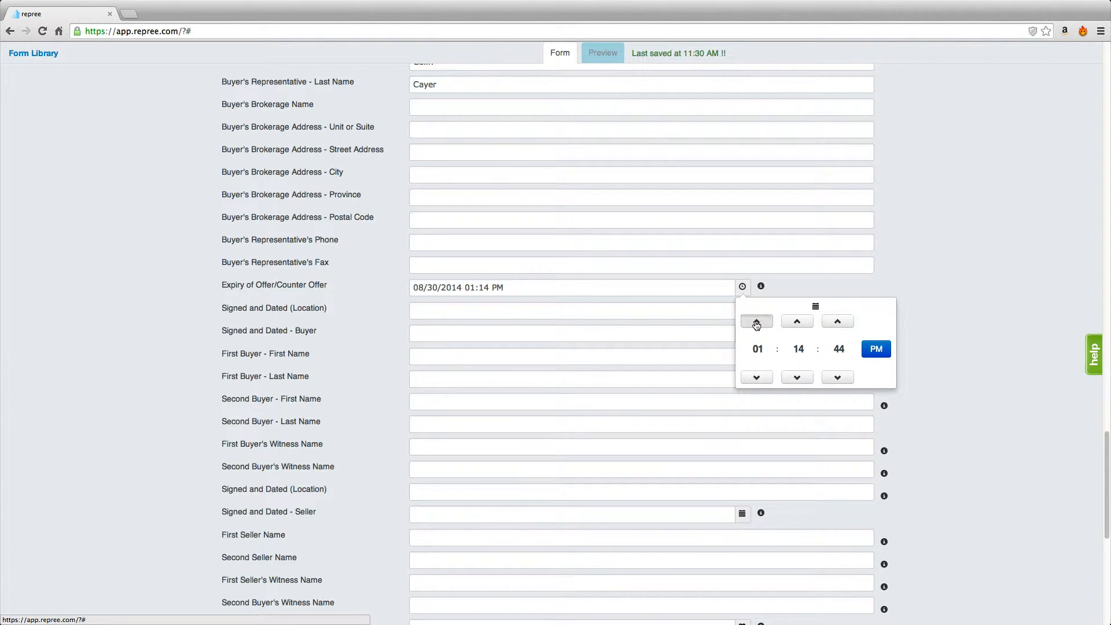
click(756, 322)
click(756, 322)
click(756, 322)
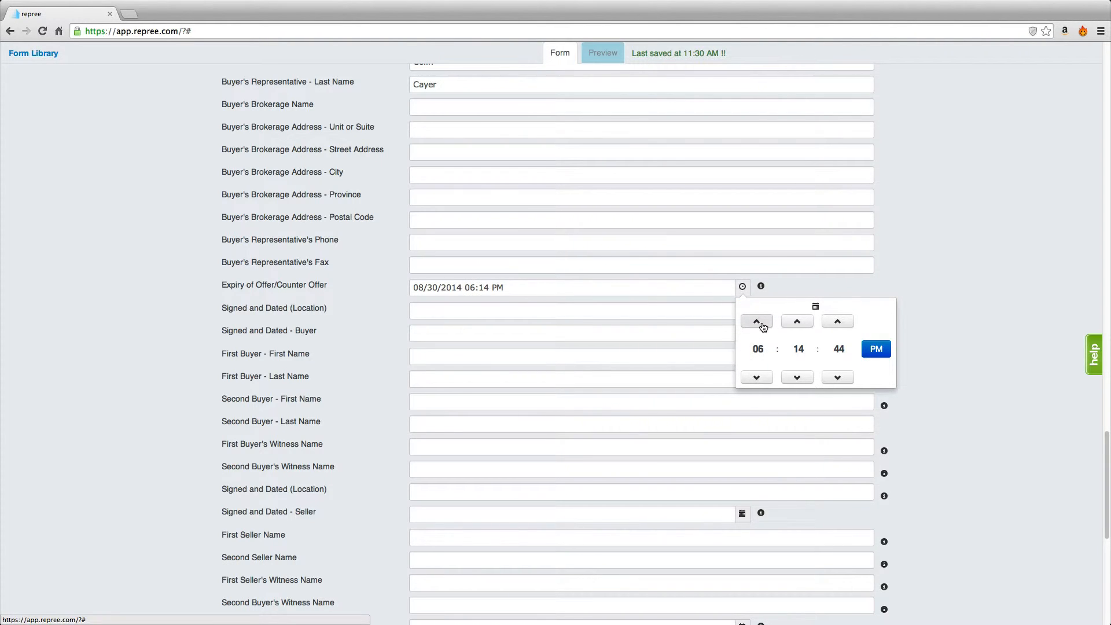
click(881, 352)
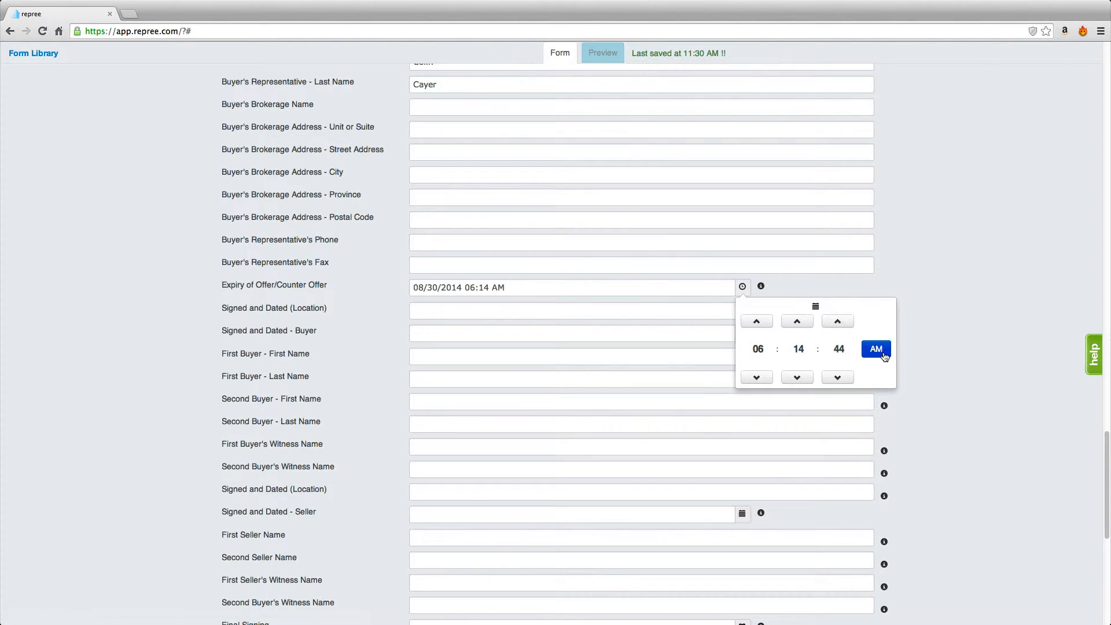
Change the date of the Expiry of Offer/Counter Offer to August 29, 2014.
click(815, 306)
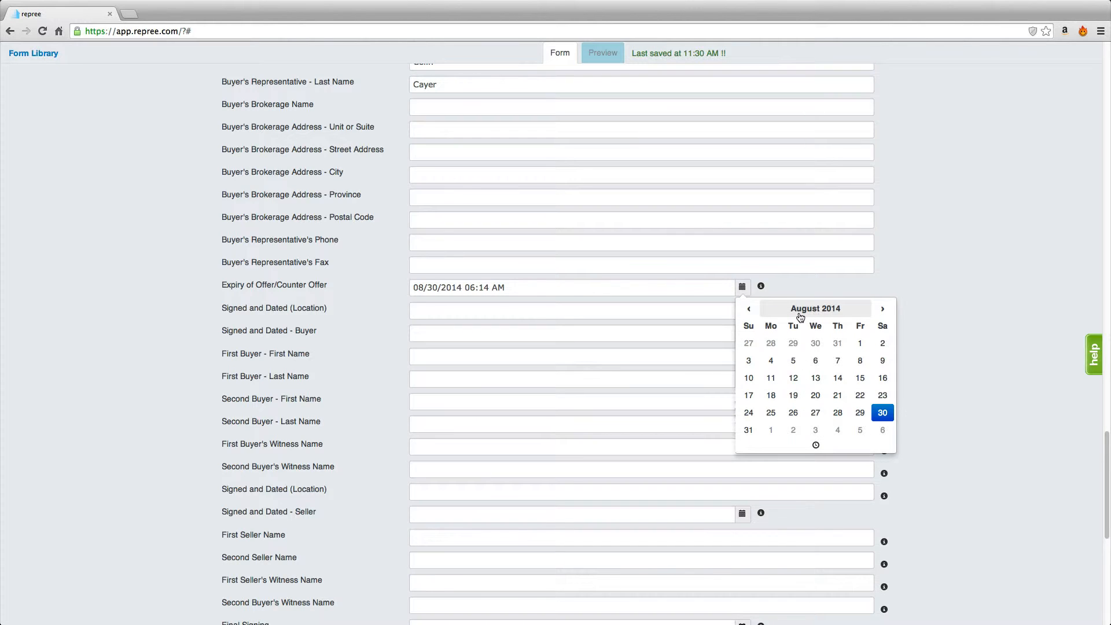
click(862, 411)
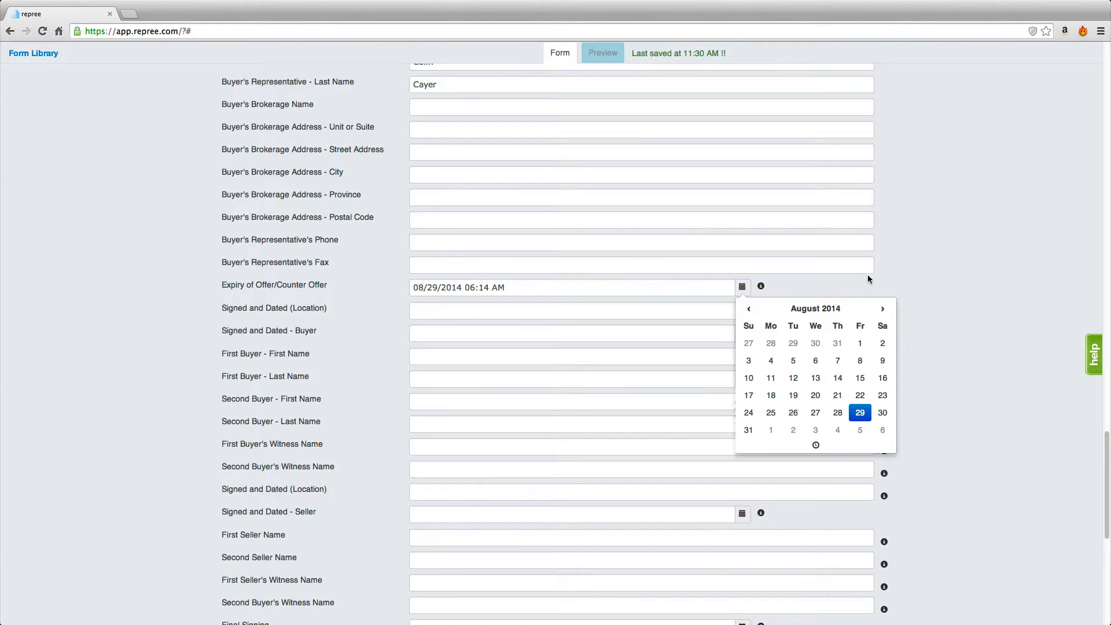
click(687, 288)
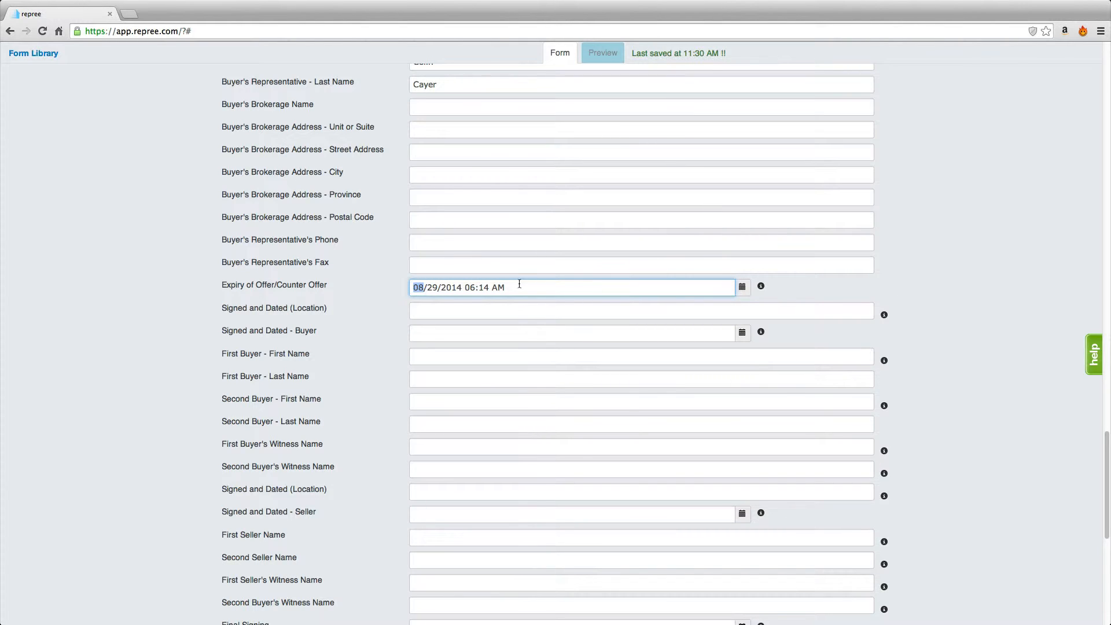
Clear the date and time from the Expiry of Offer/Counter Offer field.
drag(516, 283, 389, 283)
key(BackSpace)
Fill in the First Seller Name of the Residential Purchase Contract with the seller's name.
scroll(1001, 219, up, 20)
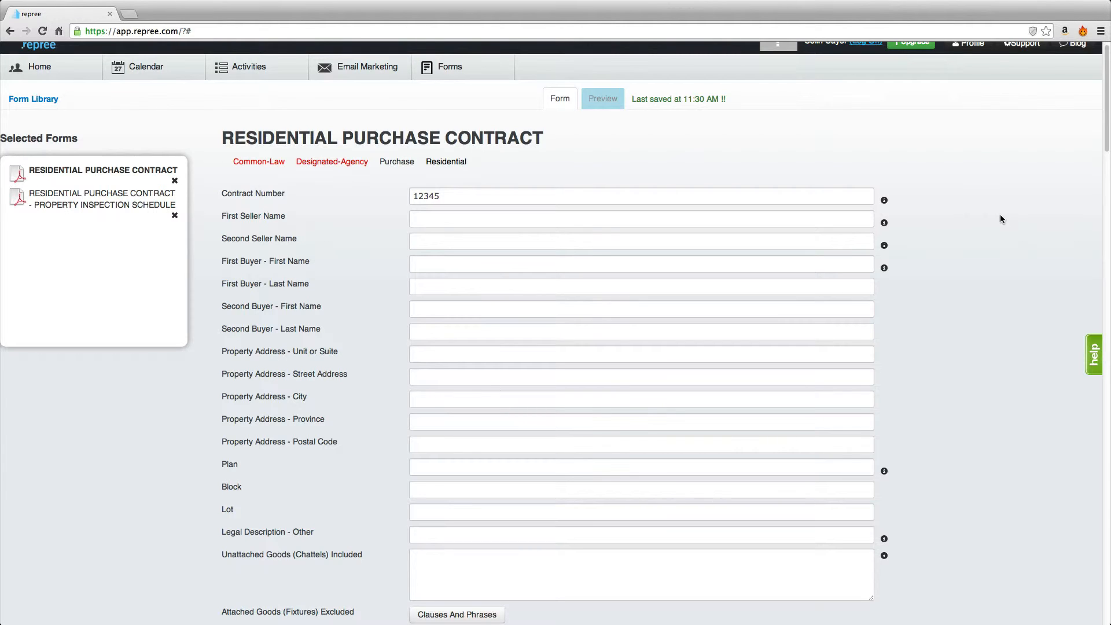
click(432, 220)
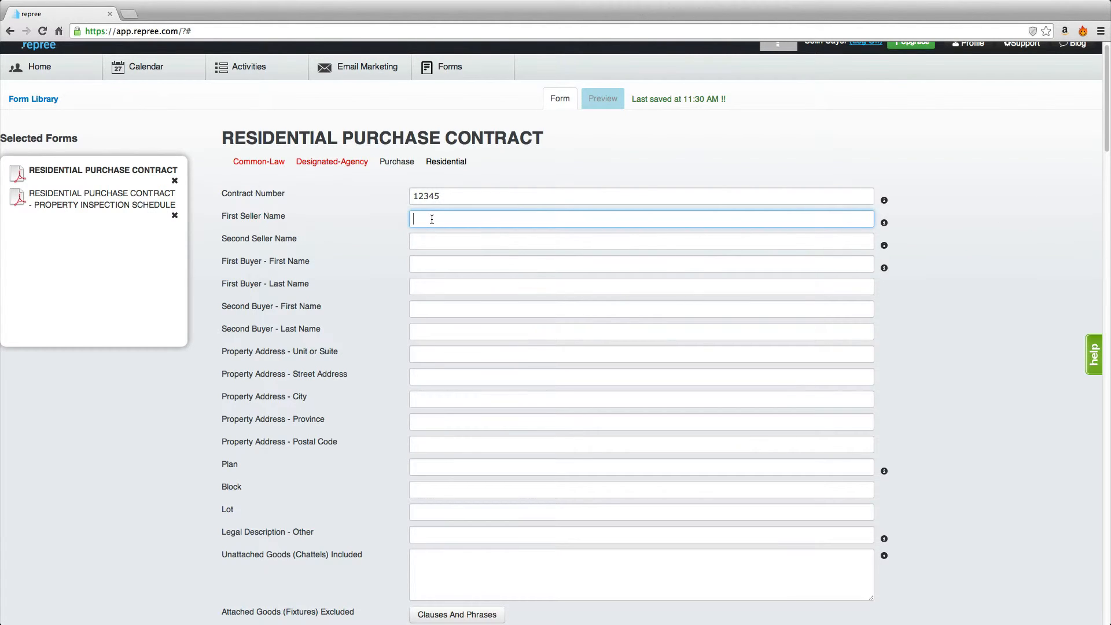
text(Happy Seller)
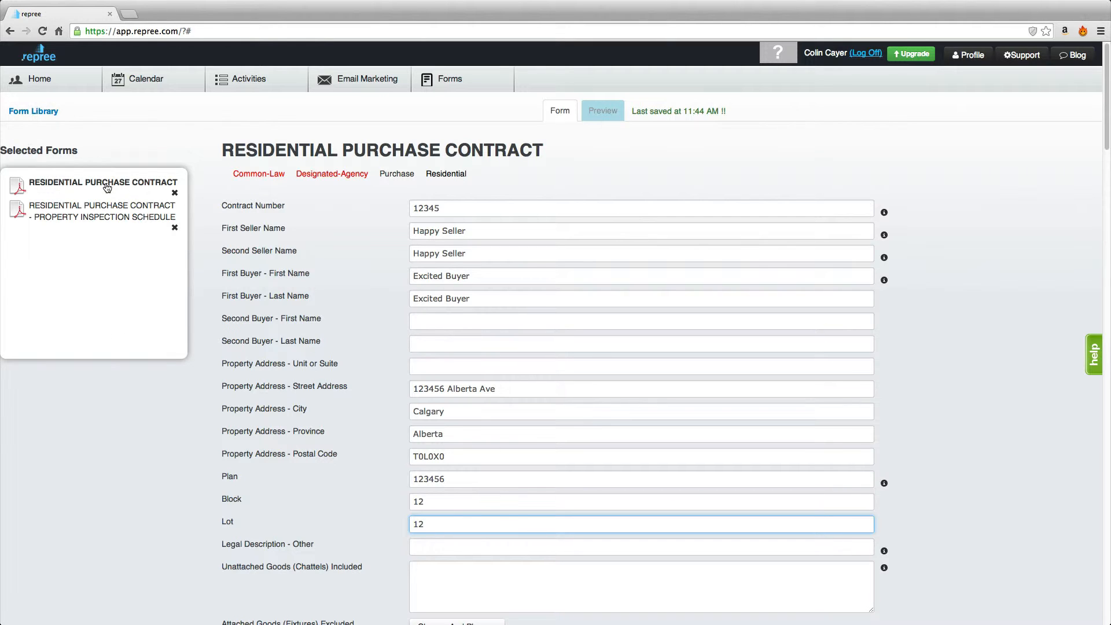
Check the details carried over to the Property Inspection Schedule, going back and forth between it and the Residential Purchase Contract.
click(106, 218)
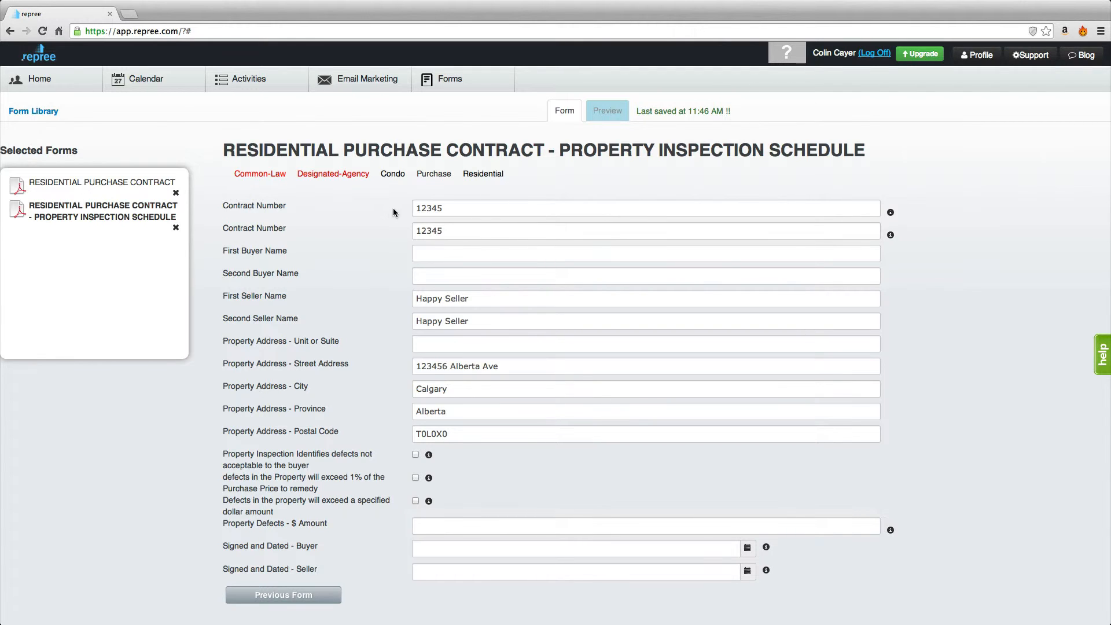
click(102, 182)
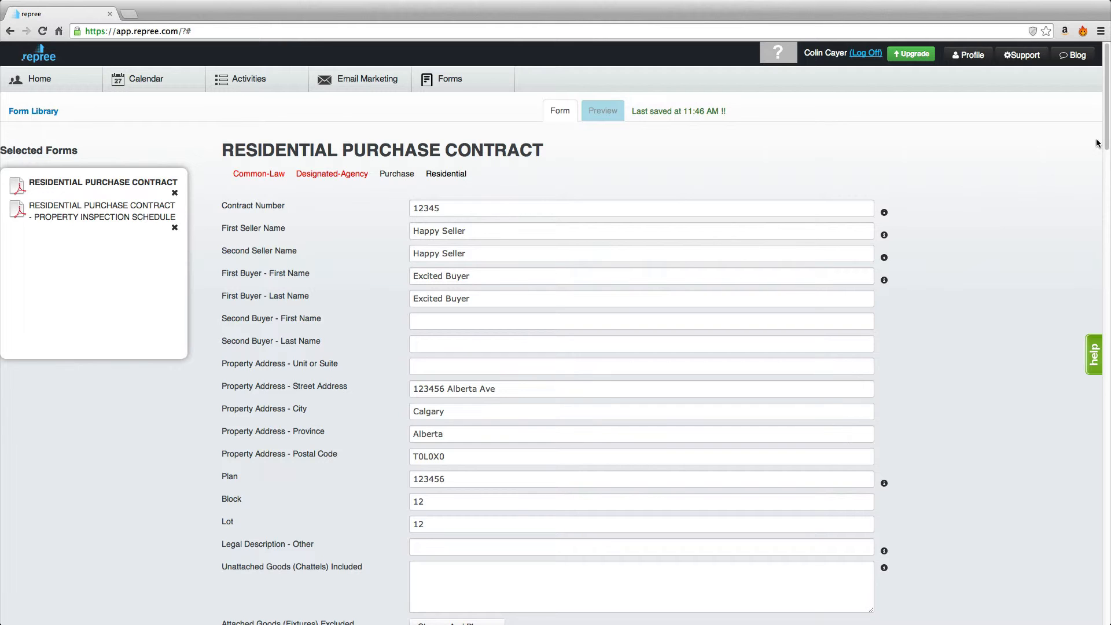
drag(1107, 103, 1107, 576)
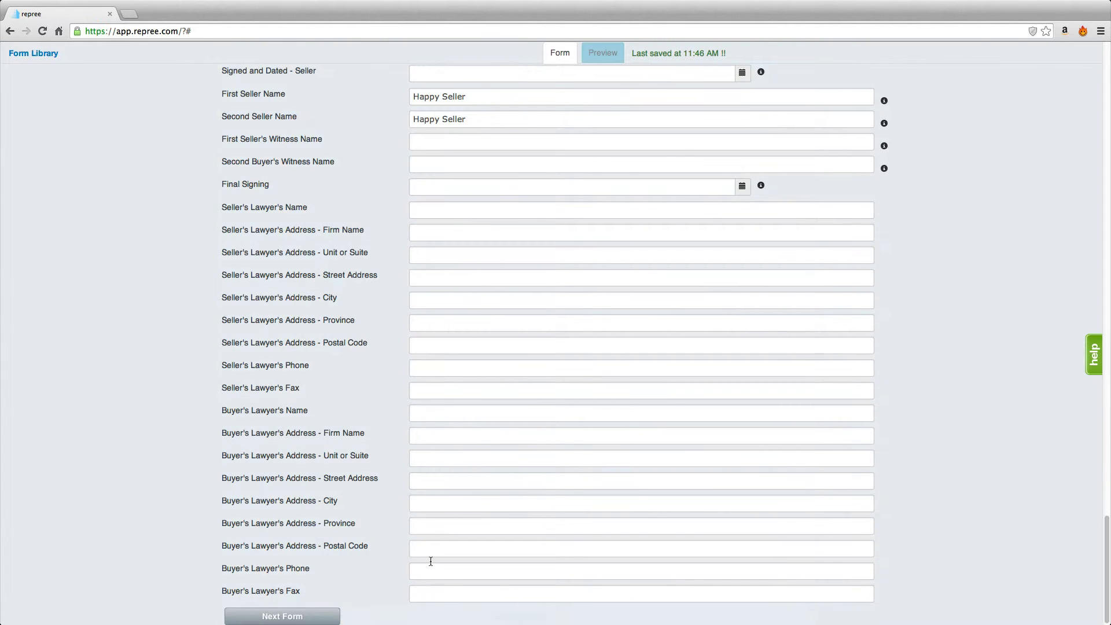
click(310, 618)
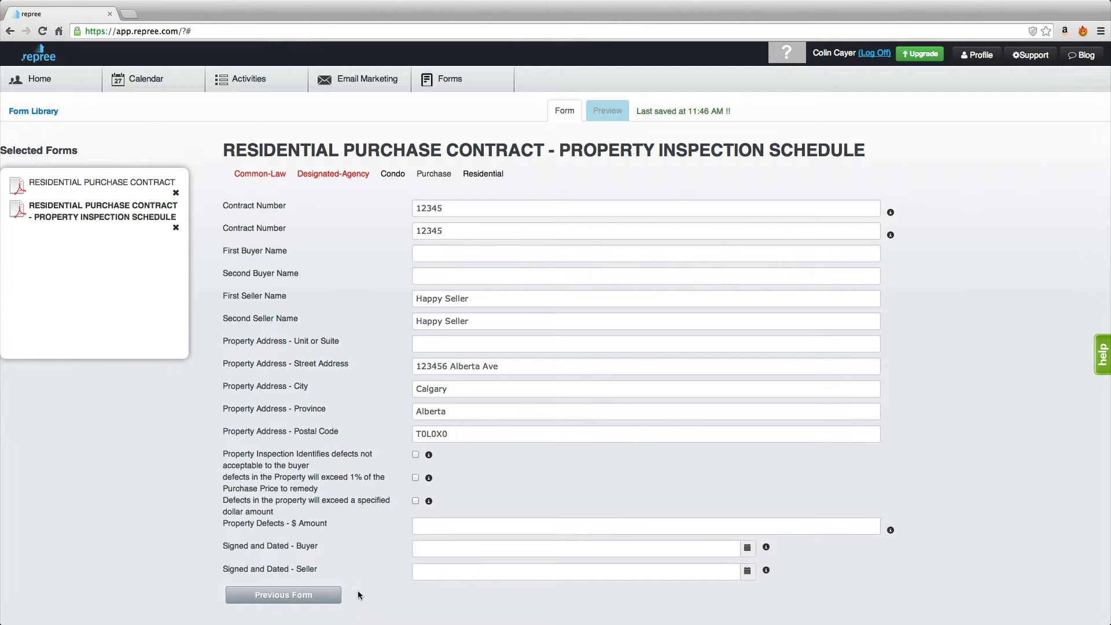
click(299, 596)
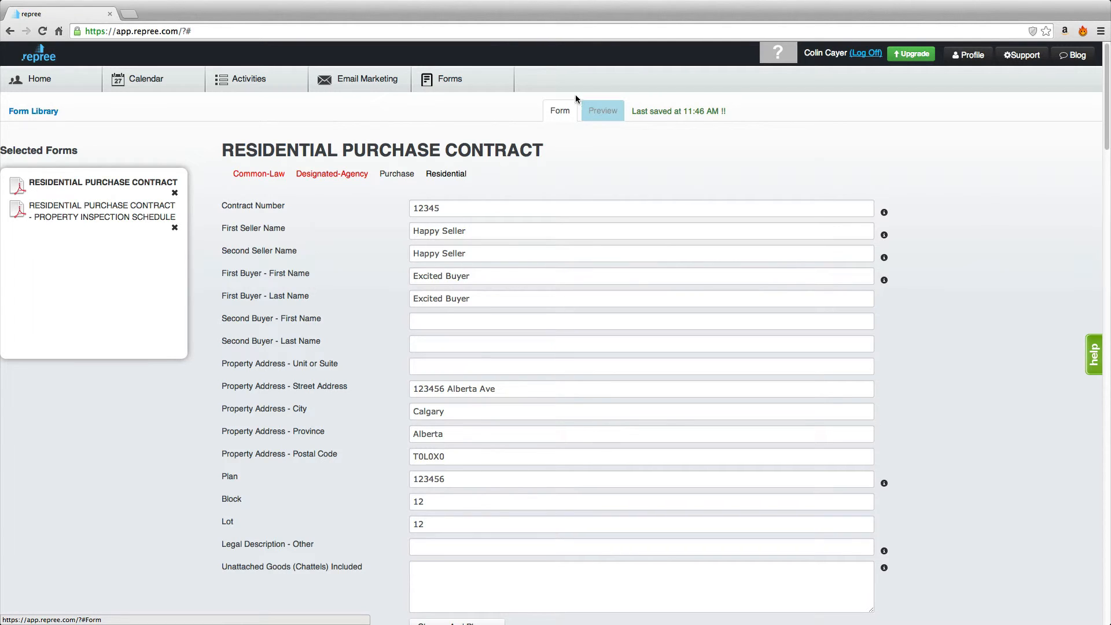
Preview the Residential Purchase Contract and set the Initial Deposit in section 2.2 to 10,000 there.
click(605, 112)
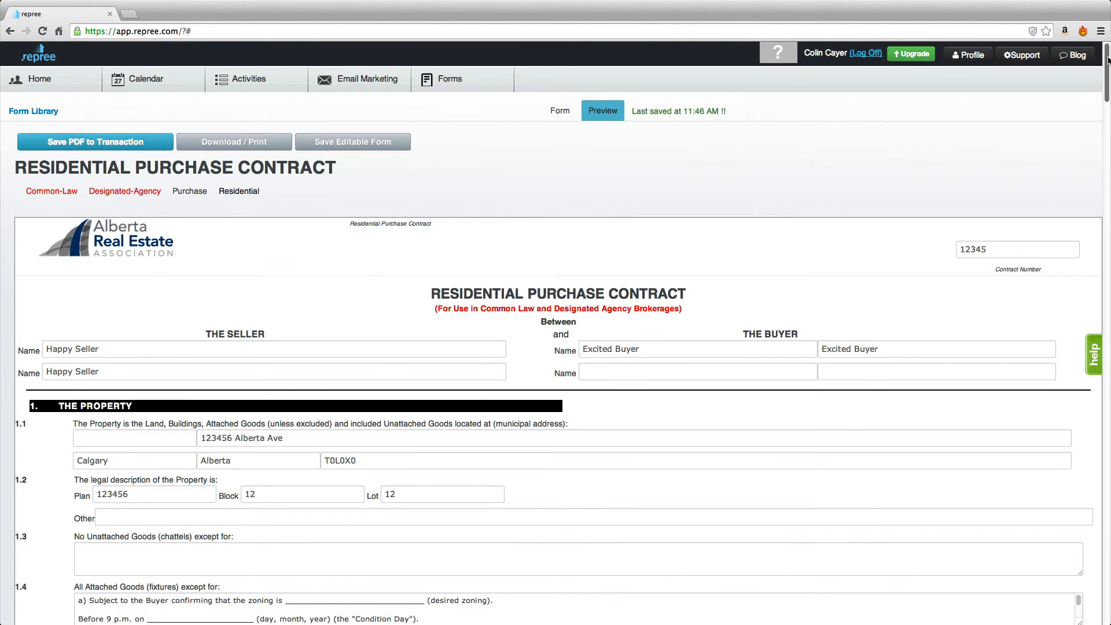
drag(1107, 61, 1108, 87)
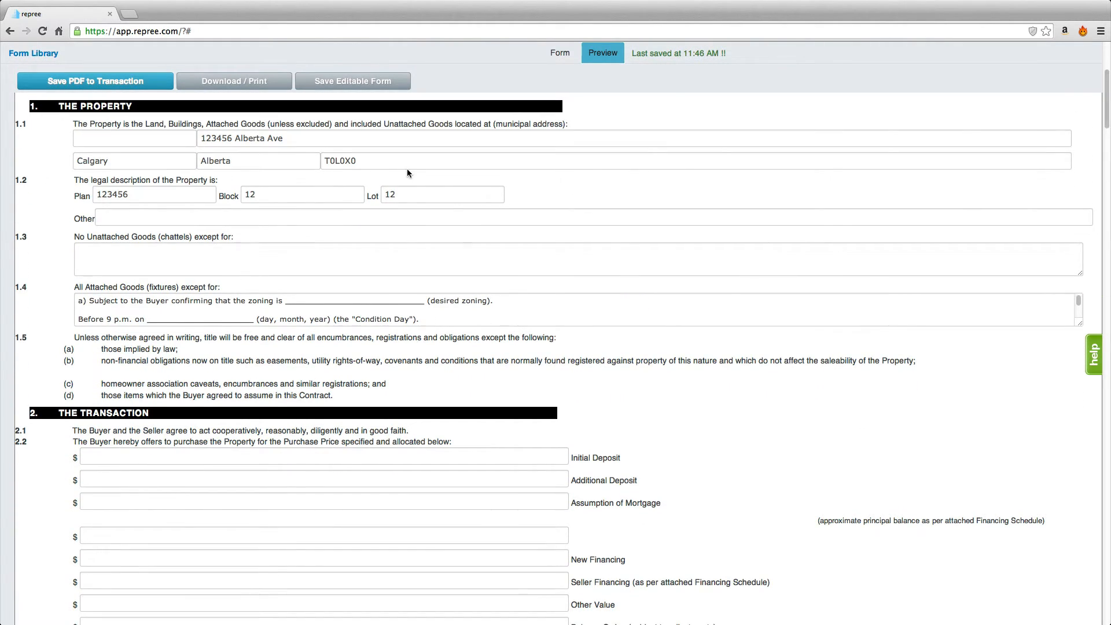
click(465, 457)
text(10)
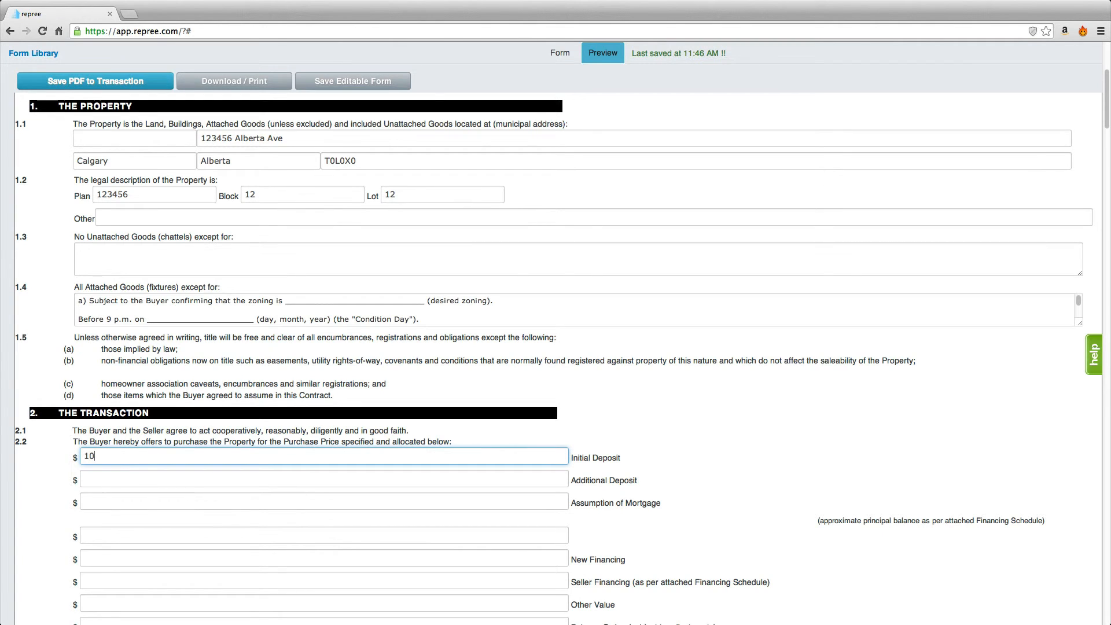
text(,000)
Check the Initial Deposit in the form view and return to the beginning of the contract preview.
click(562, 54)
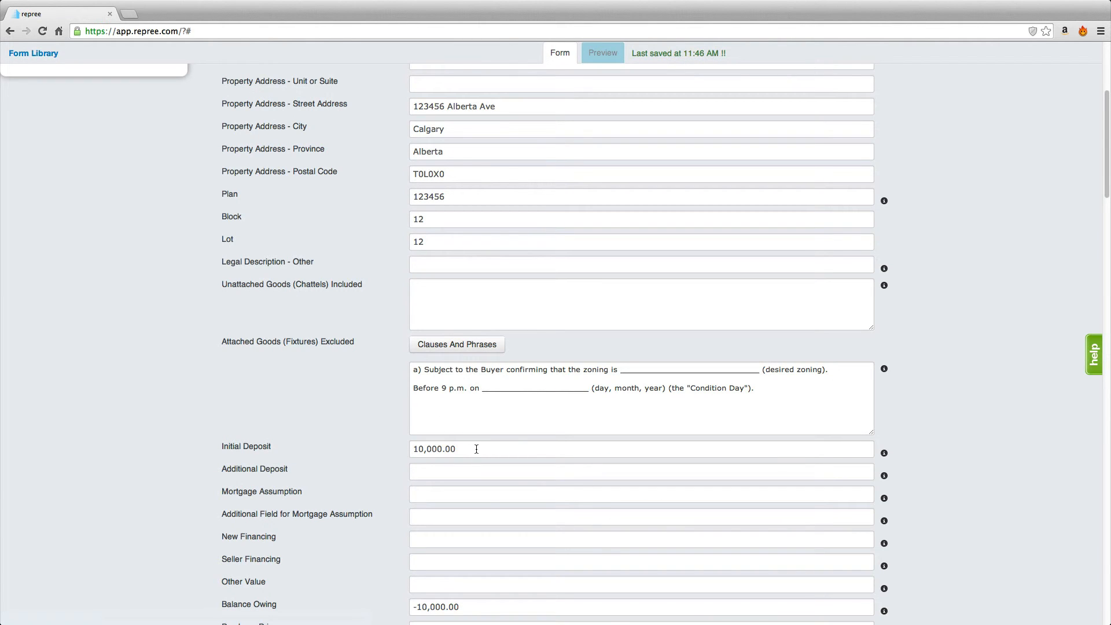
click(603, 53)
mouse_move(1106, 84)
mouse_down()
mouse_move(1100, 523)
mouse_move(1105, 69)
mouse_up()
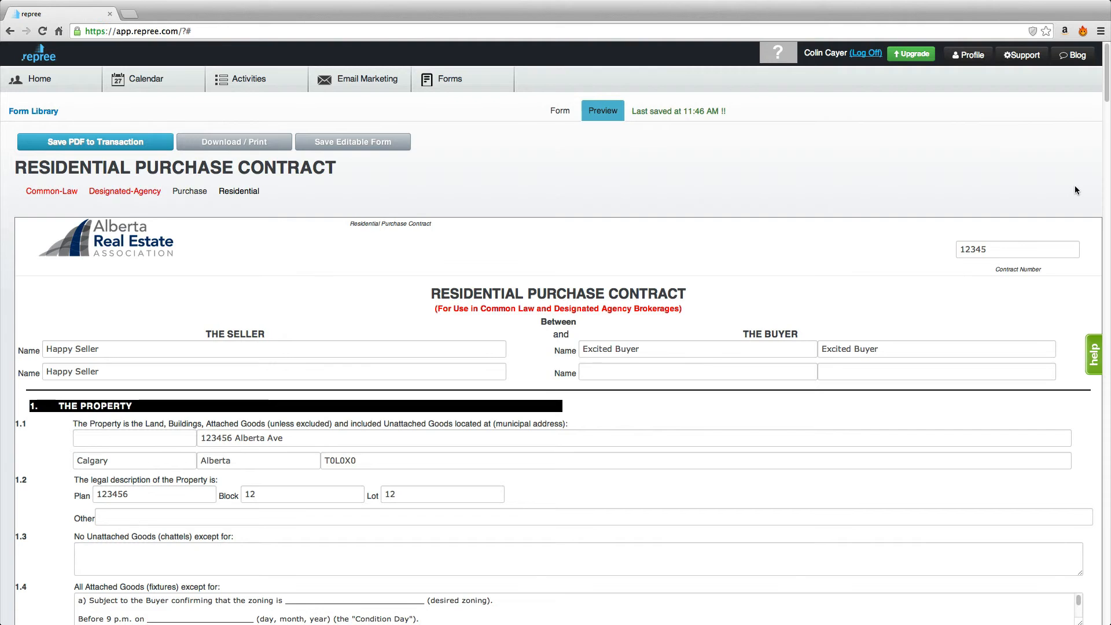